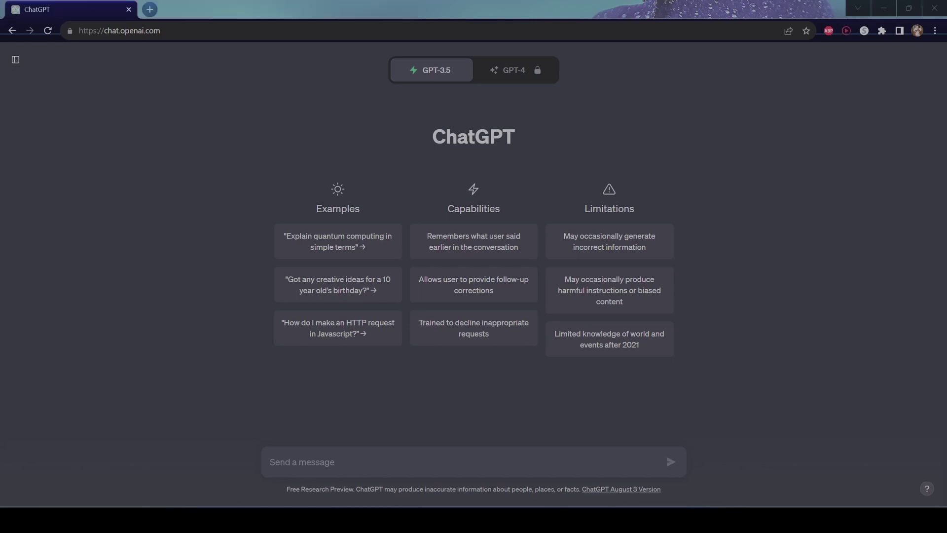
Ask "in blender how can I make a sphere with a mohawk" and read through the step-by-step answer.
mouse_move(514, 70)
click(270, 462)
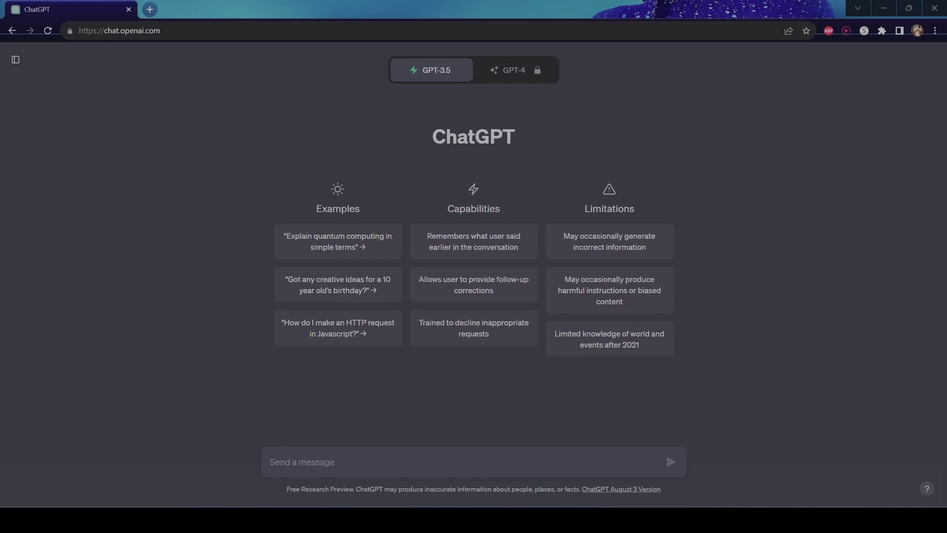
text(in blender how can I make a sph)
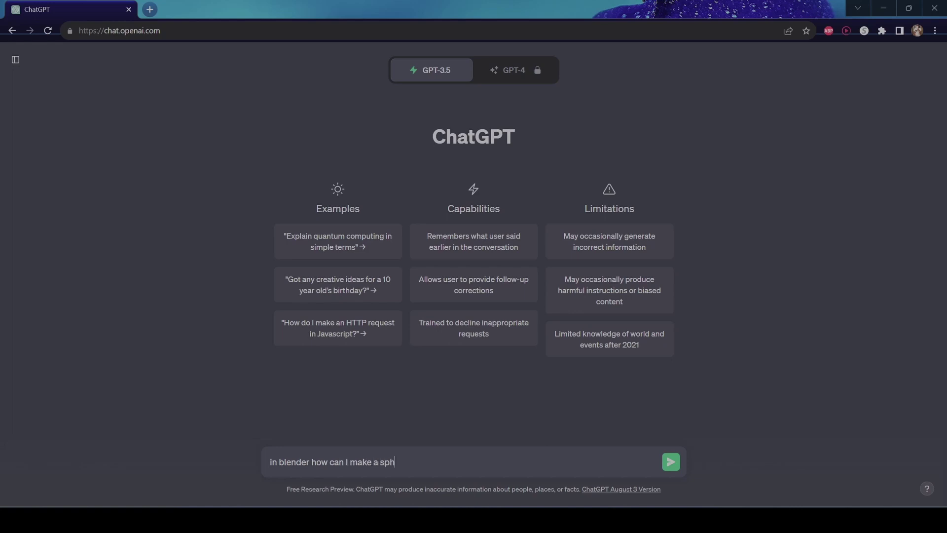
text(ere with a mohawk)
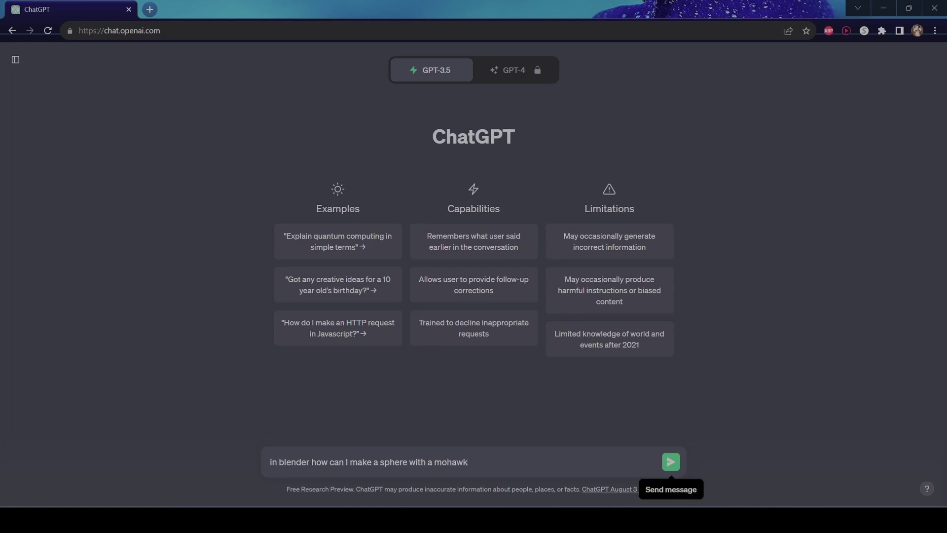
click(671, 462)
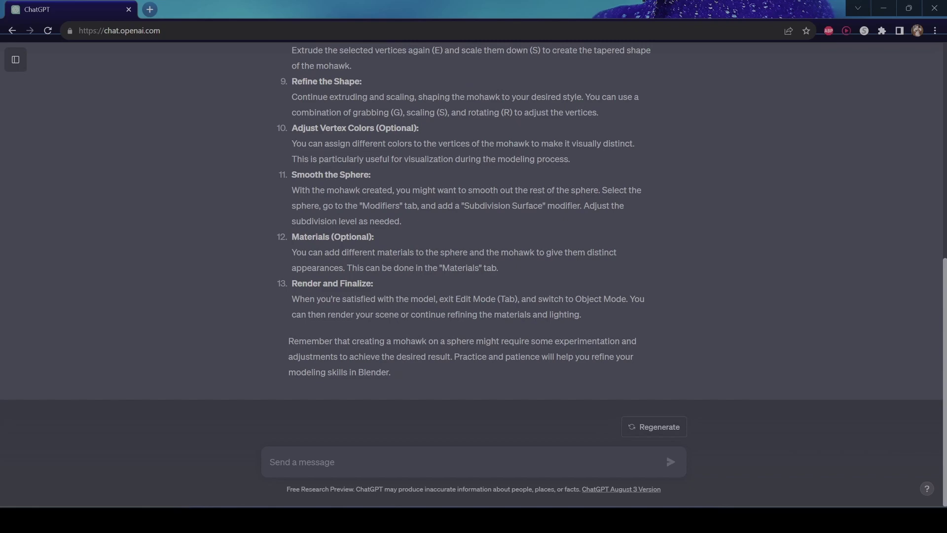
scroll(471, 247, up, 8)
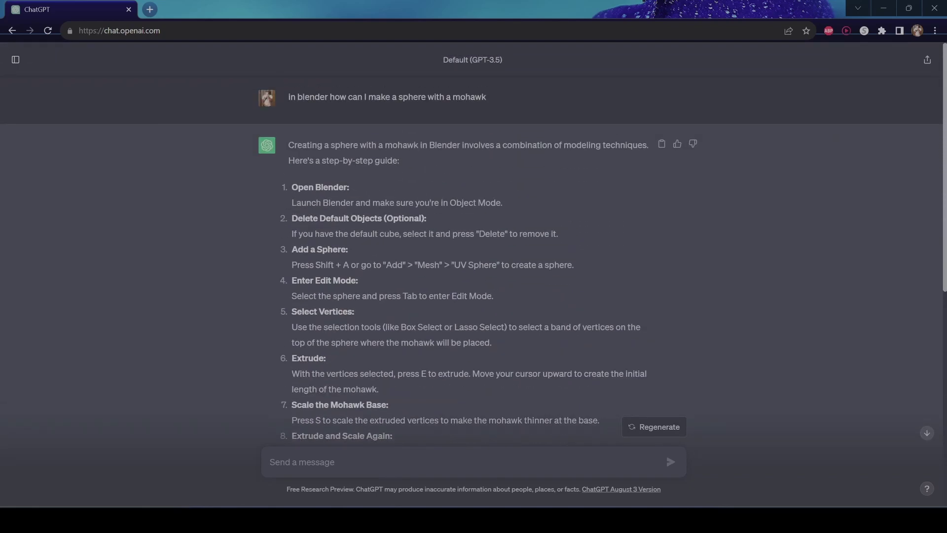
scroll(472, 247, down, 10)
scroll(472, 247, up, 10)
scroll(473, 247, down, 10)
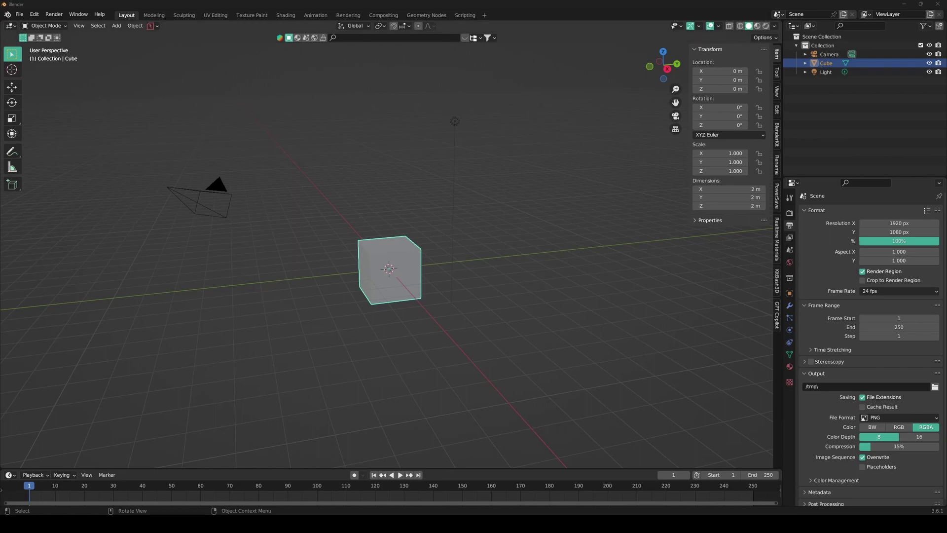
Switch to Blender and delete the default camera, cube and light from the scene.
drag(147, 108, 692, 421)
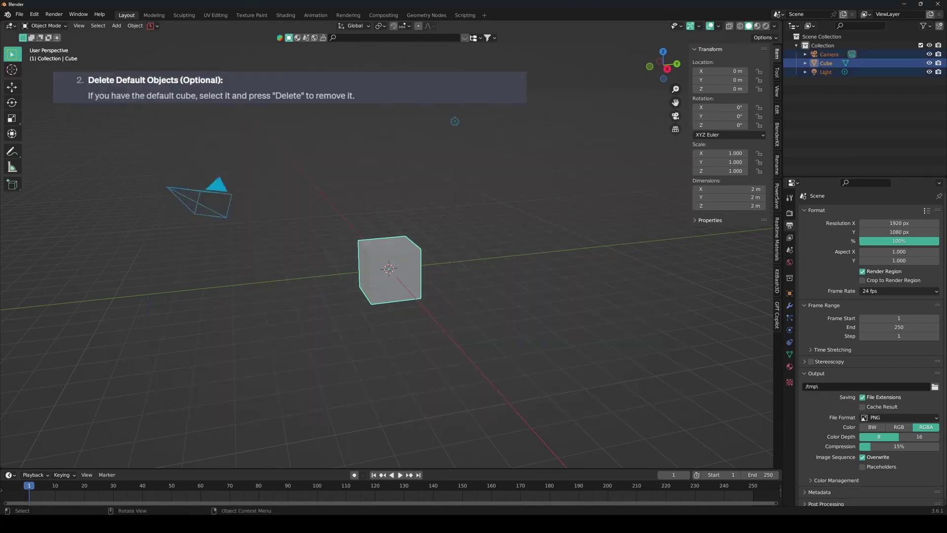
key(x)
key(Return)
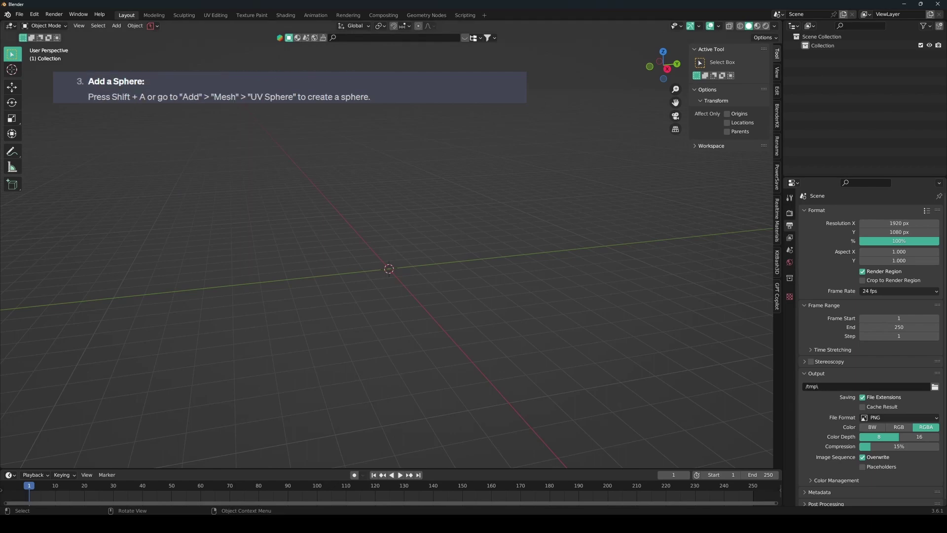
Add a UV sphere at the origin and rotate it 90 degrees about the Y axis.
key(shift+a)
mouse_move(375, 303)
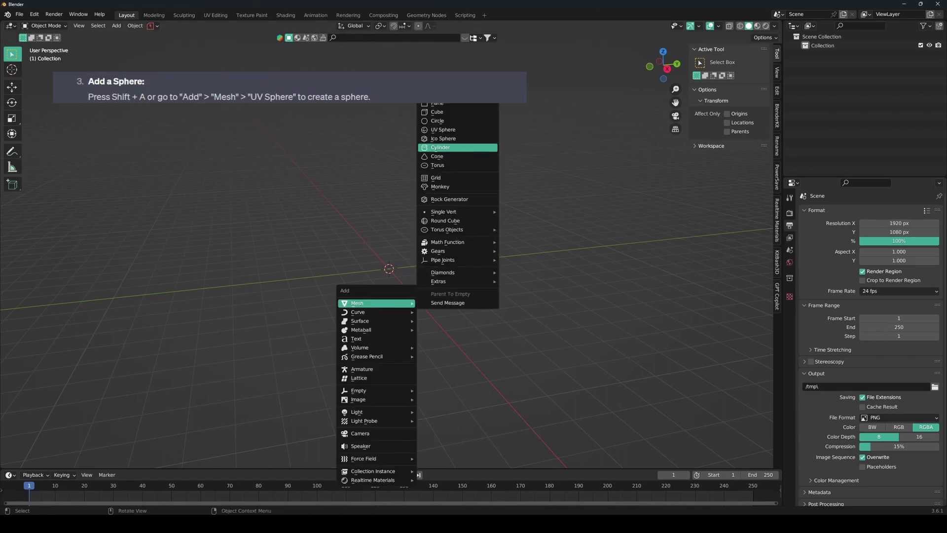
click(443, 129)
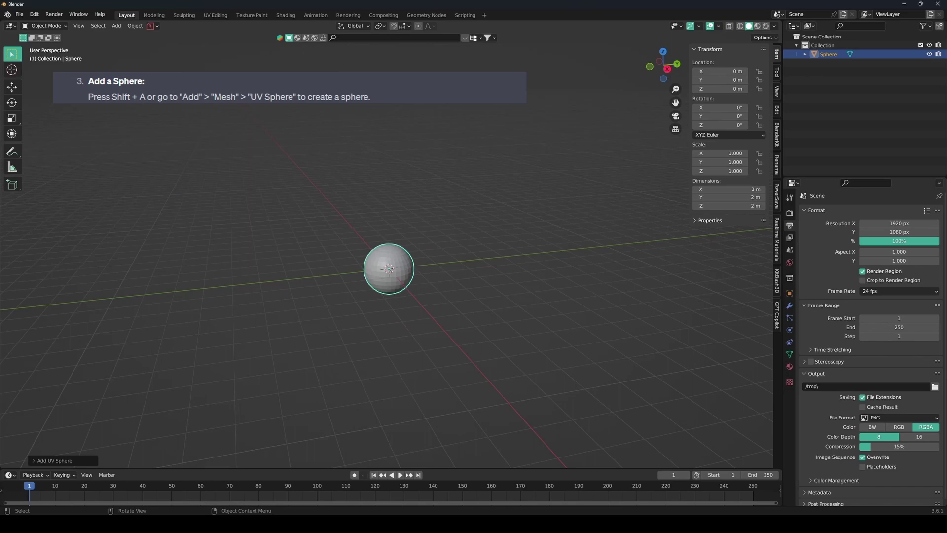
scroll(391, 250, up, 6)
scroll(390, 250, down, 3)
key(r)
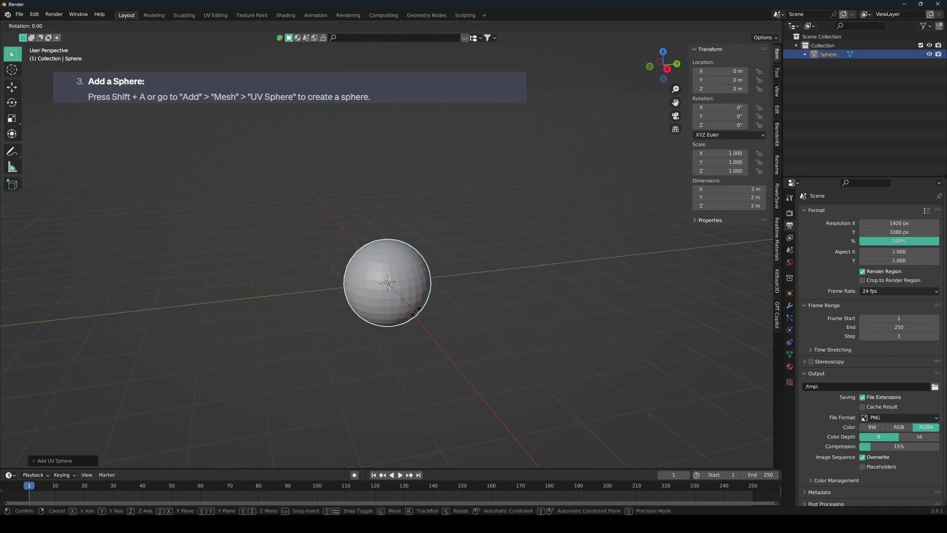
text(y)
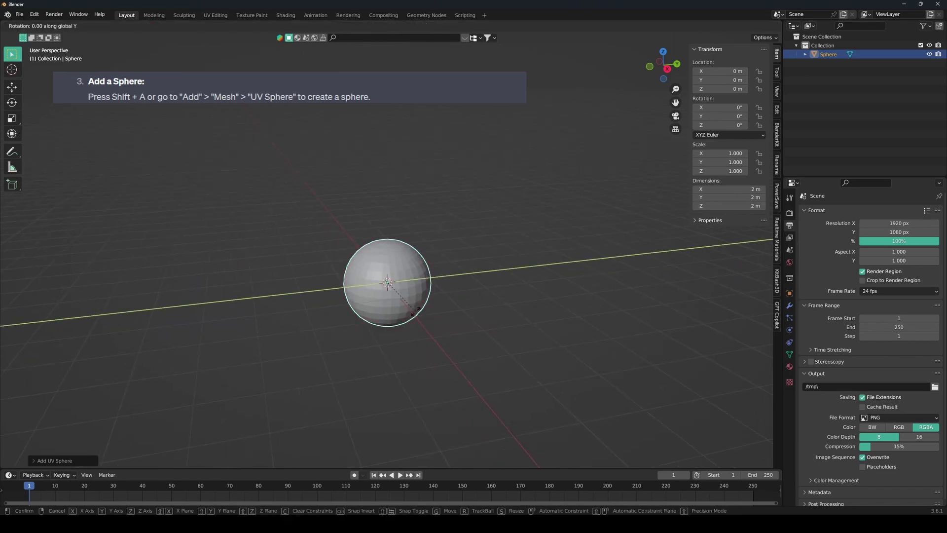
text(90)
key(Return)
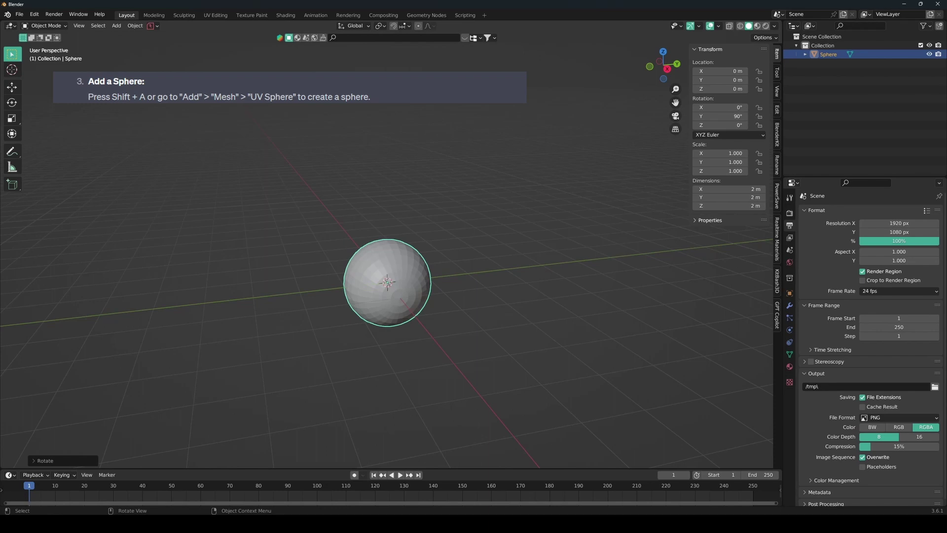
Enter Edit Mode on the sphere and deselect all of its vertices.
middle_drag(473, 276, 377, 280)
scroll(378, 280, up, 2)
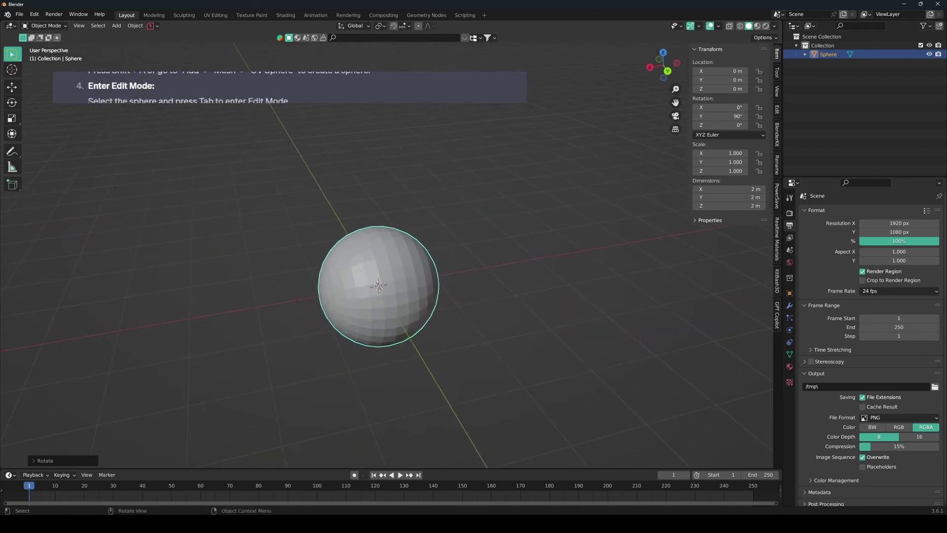
key(Tab)
click(400, 255)
middle_drag(399, 254, 367, 274)
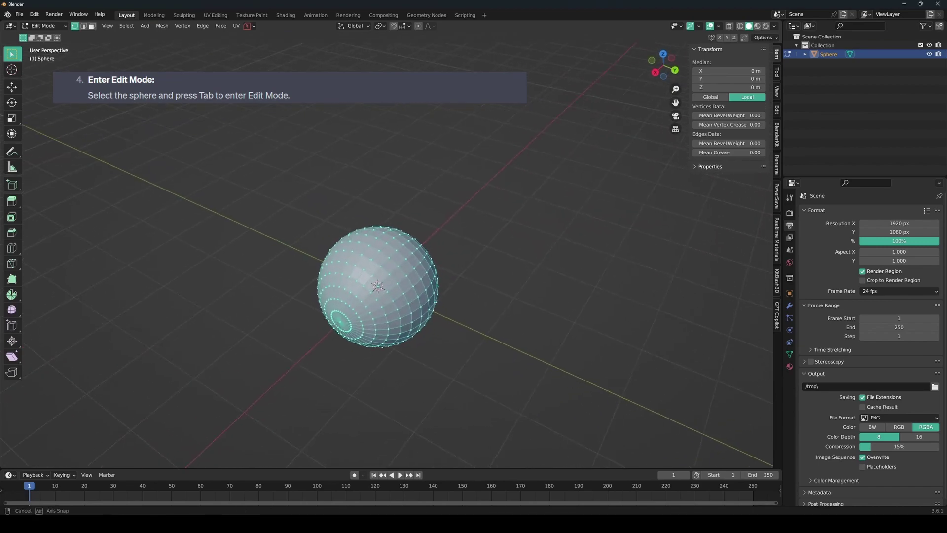
scroll(377, 286, up, 3)
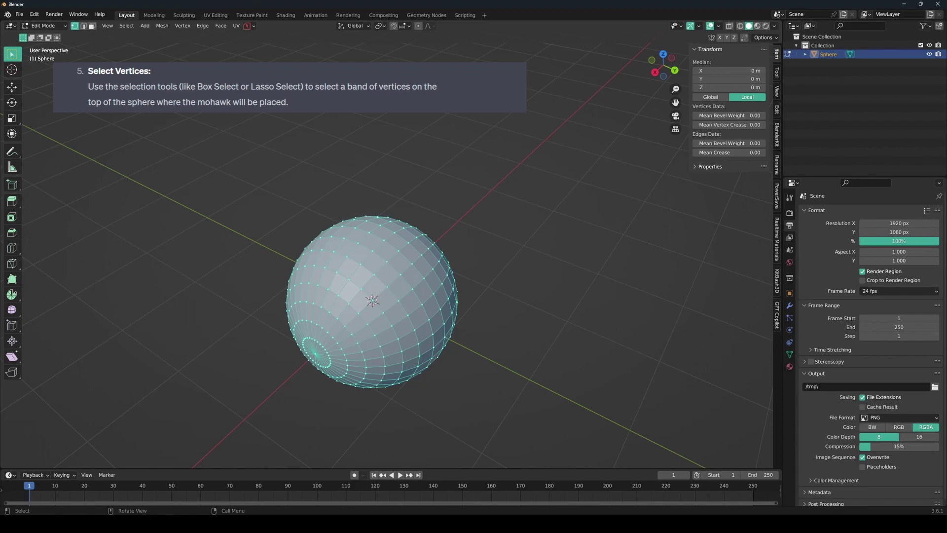
middle_drag(395, 295, 430, 328)
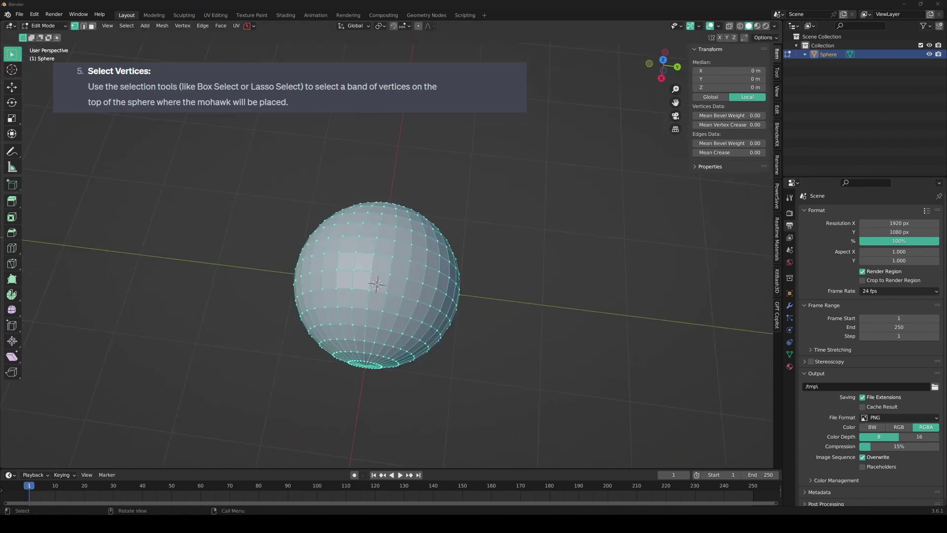
key(alt+a)
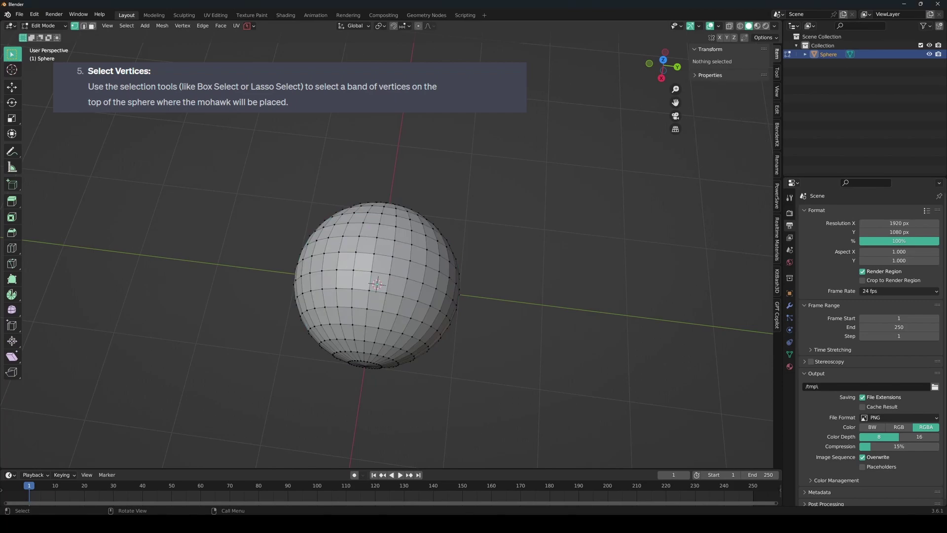
Select a three-vertex-wide band along the X axis over the top of the sphere.
middle_drag(493, 296, 498, 244)
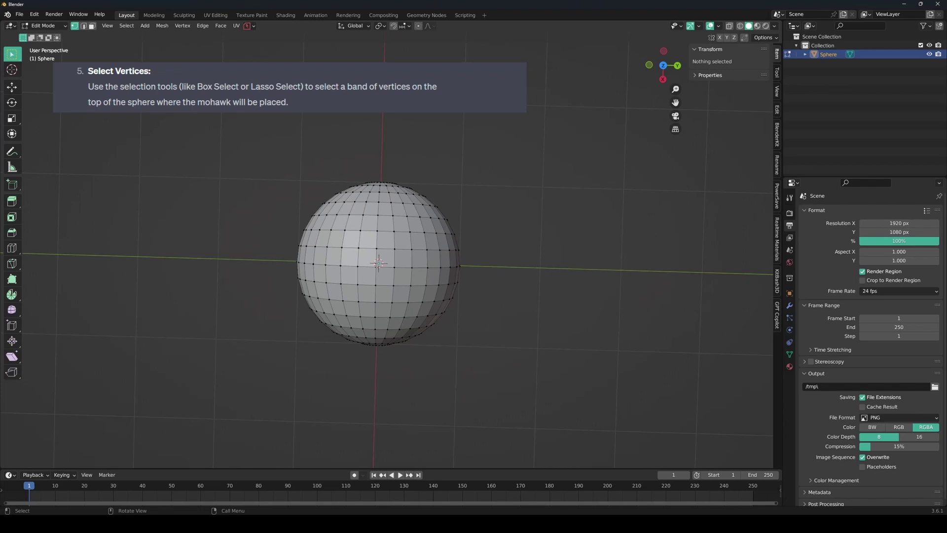
key(c)
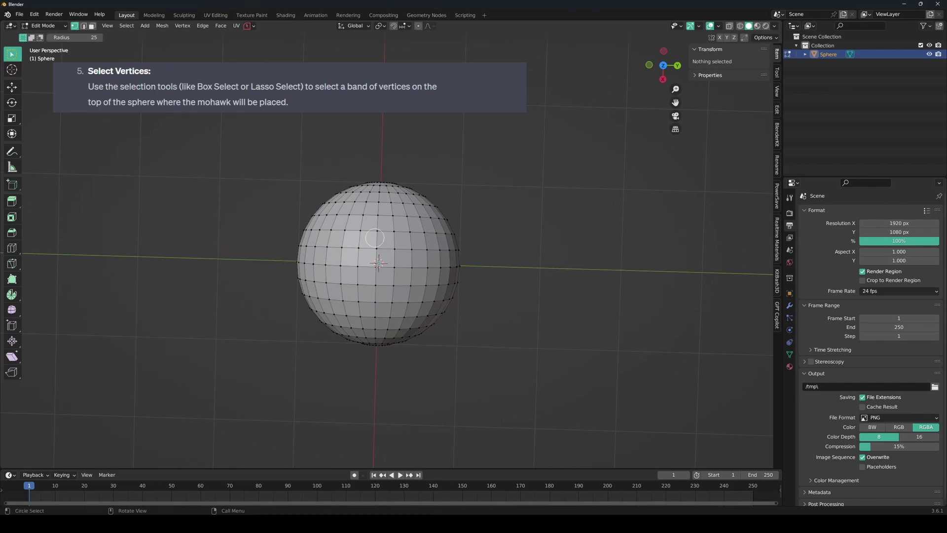
key(Escape)
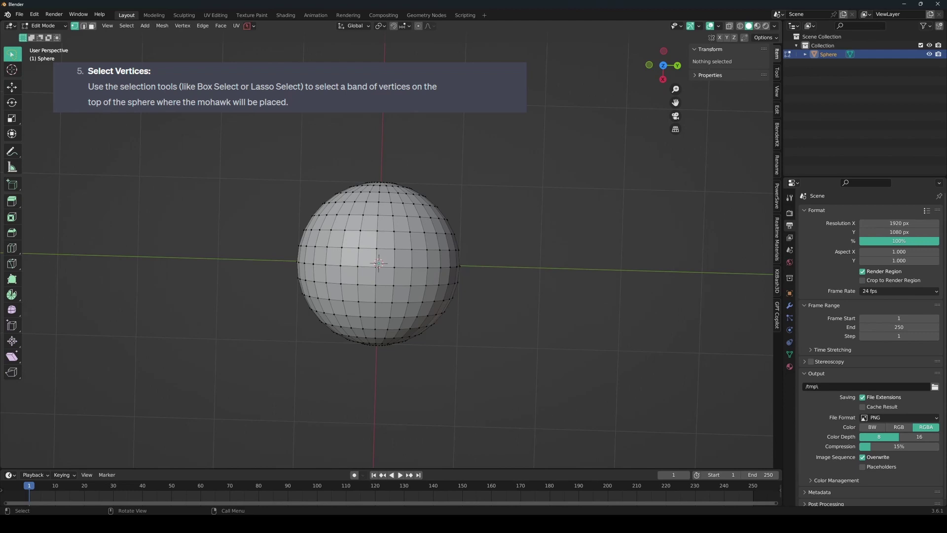
mouse_move(368, 190)
mouse_down()
mouse_move(353, 325)
mouse_move(378, 333)
mouse_move(396, 247)
mouse_move(382, 225)
mouse_move(396, 212)
mouse_move(389, 193)
mouse_move(369, 190)
mouse_up()
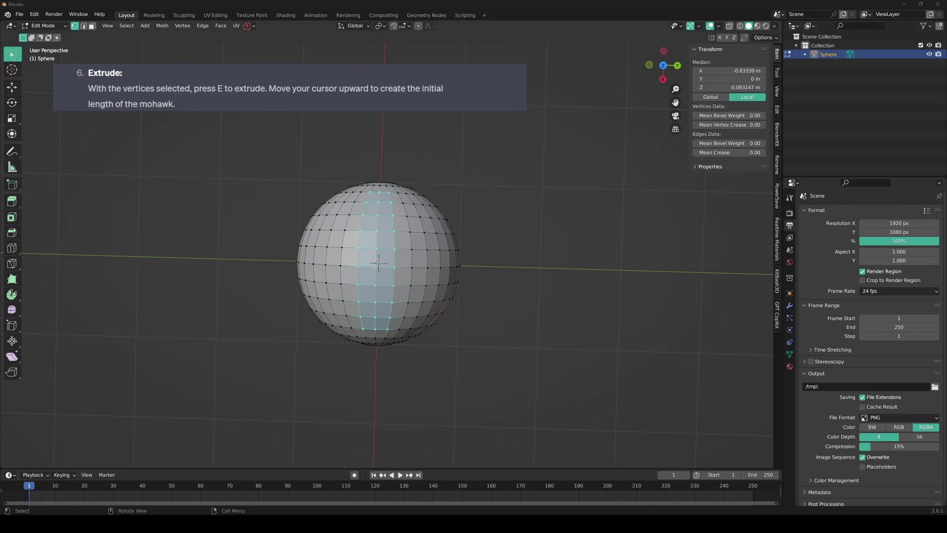
Extrude the selected vertex band about 0.7 m upward to form the mohawk.
middle_drag(395, 296, 298, 238)
key(e)
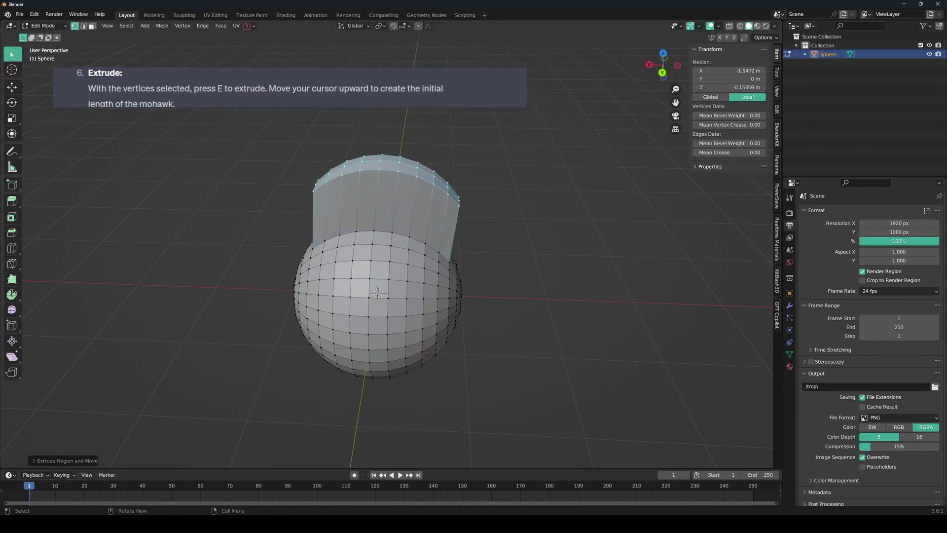
middle_drag(395, 295, 373, 296)
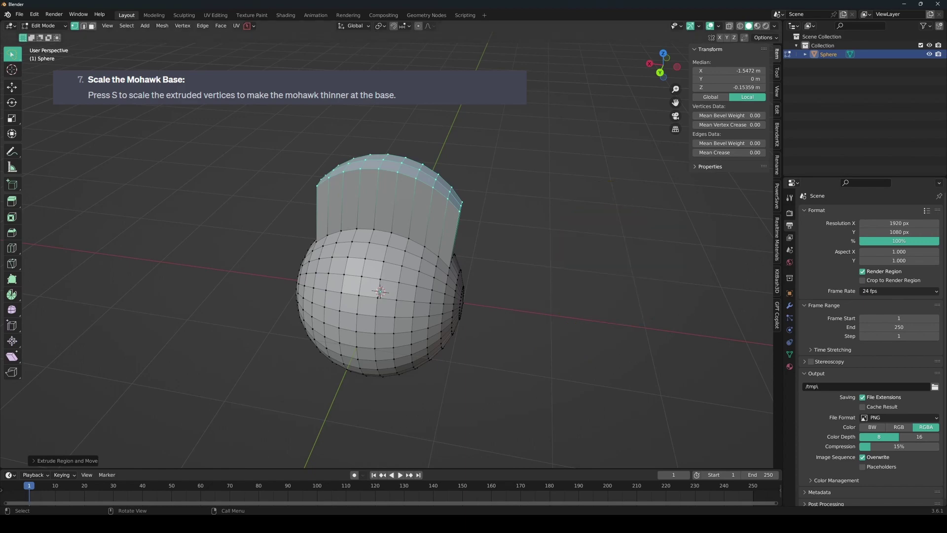
Scale the mohawk's extruded vertices along the Y axis to about 0.24 and return to Object Mode.
middle_drag(493, 295, 301, 264)
middle_drag(405, 296, 513, 291)
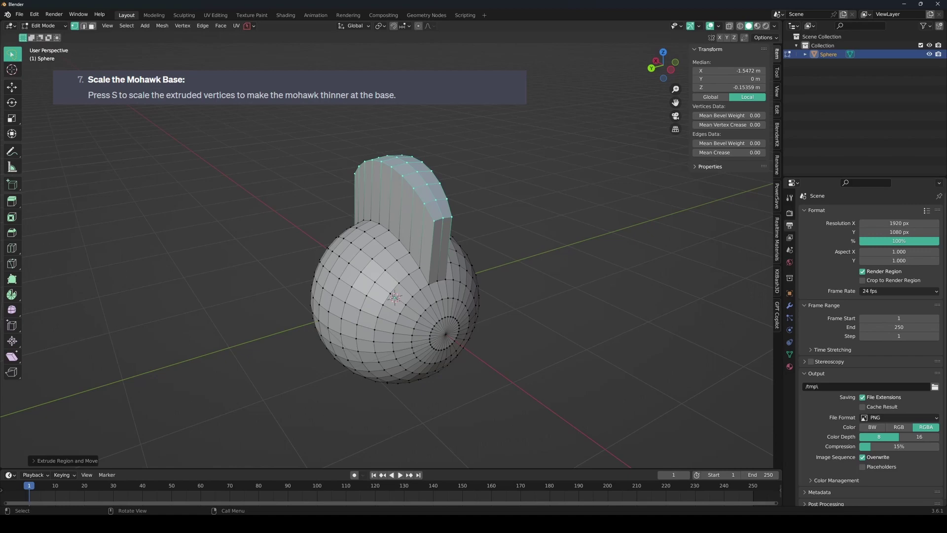
middle_drag(404, 296, 578, 280)
key(s)
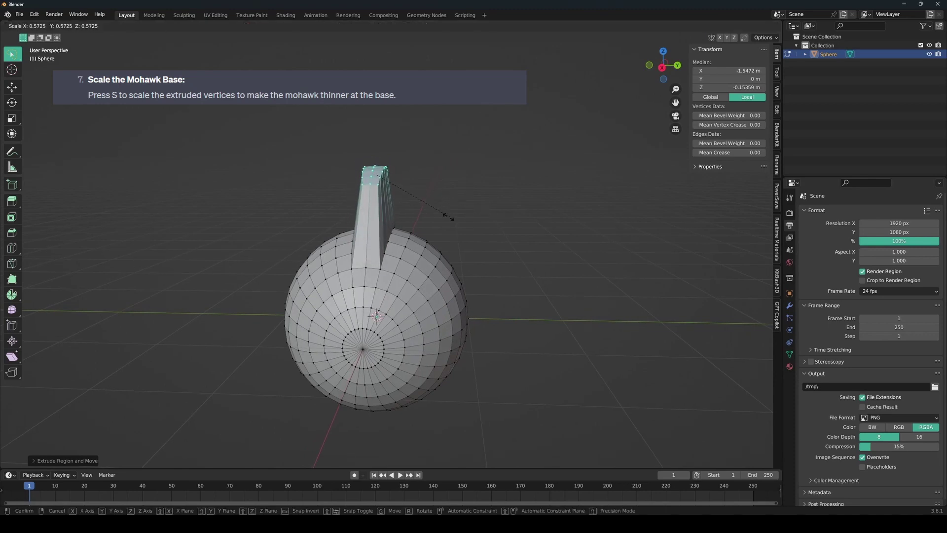
key(y)
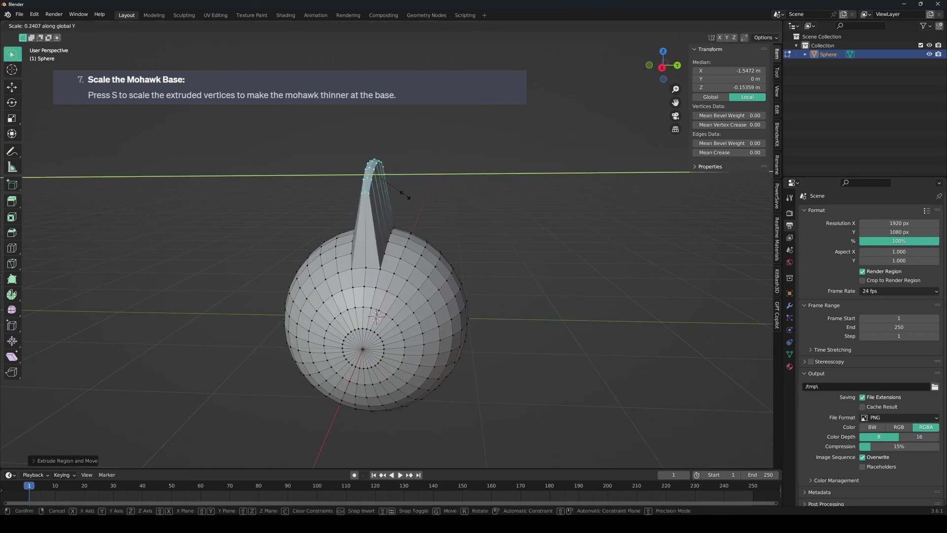
click(399, 192)
middle_drag(399, 191, 259, 182)
middle_drag(434, 192, 434, 239)
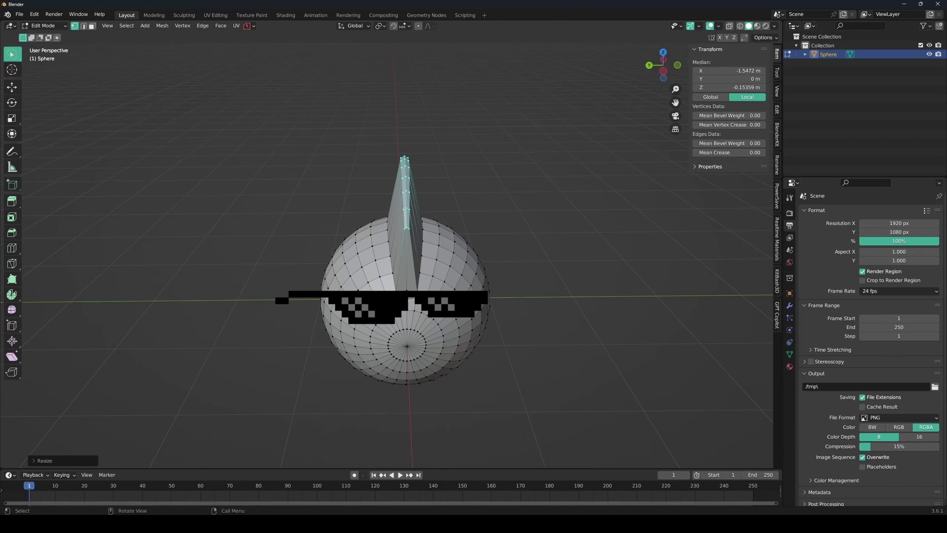
middle_drag(447, 331, 367, 331)
key(Tab)
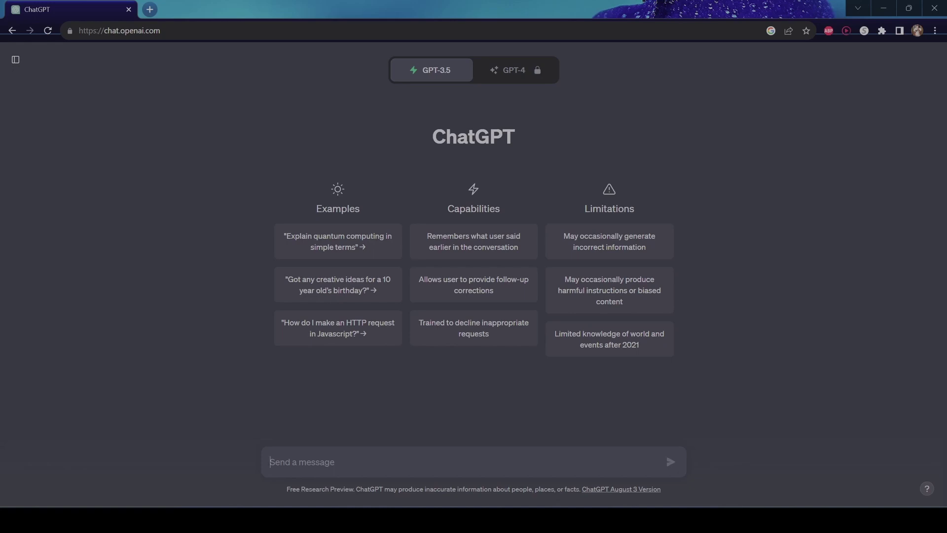
Ask ChatGPT "in blender create a script of 30 balls falling, make it rigid body sim" and copy the generated Python code.
text(in blender create a script )
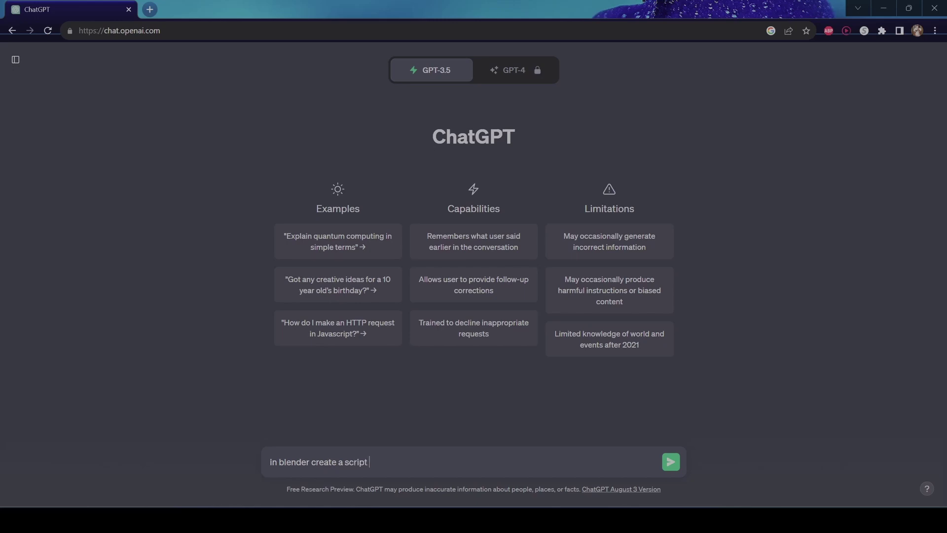
text(of 30 balls falling, make it )
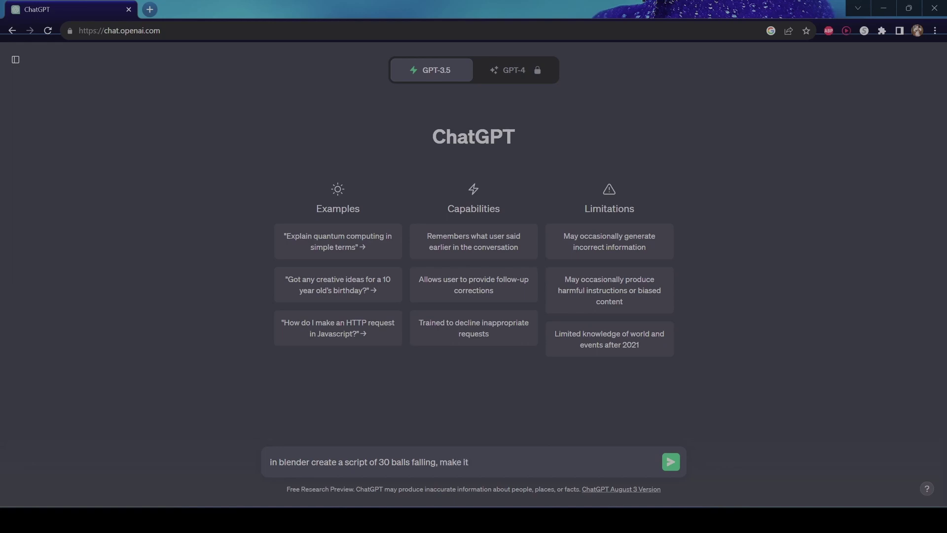
text(rigid body simn)
key(BackSpace)
key(Return)
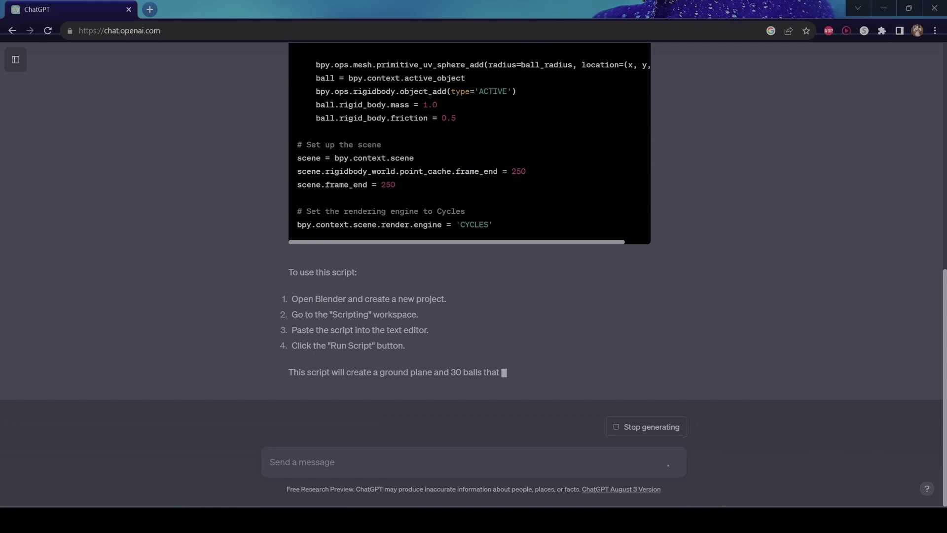
scroll(471, 244, up, 9)
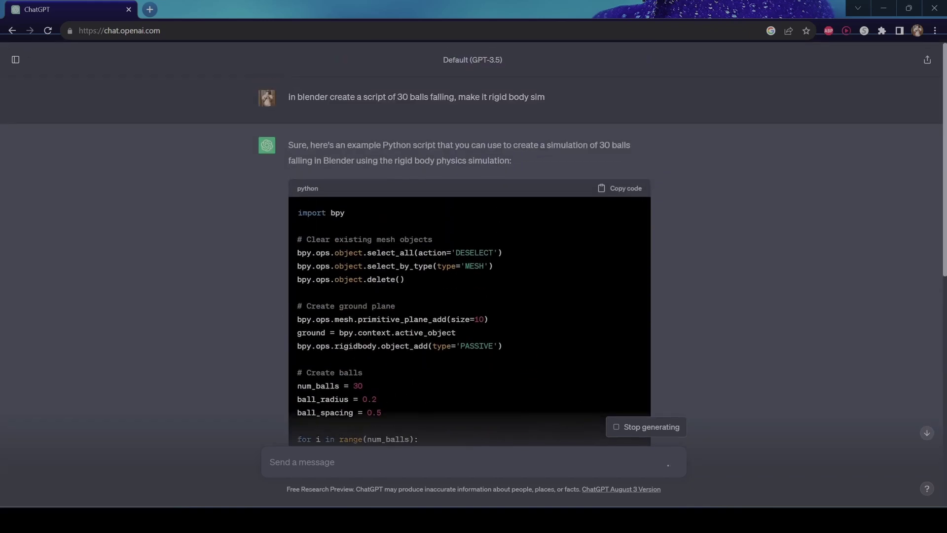
click(619, 188)
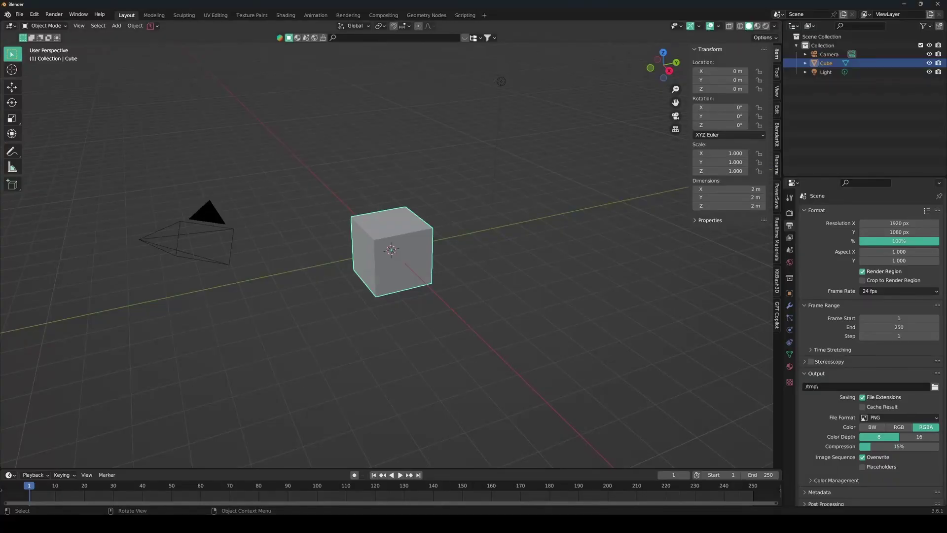
Switch to Blender and delete the default cube, camera and light from the scene.
middle_drag(391, 276, 384, 284)
key(a)
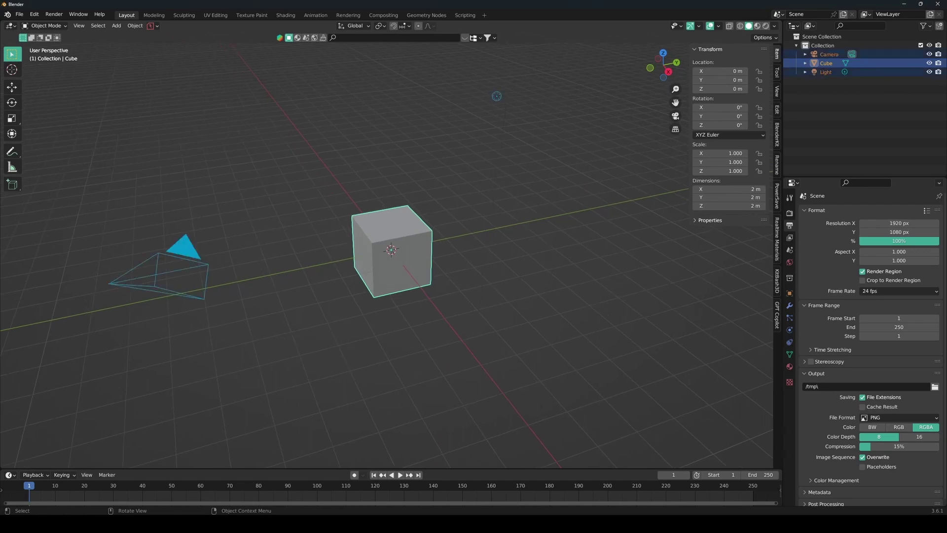
key(x)
key(Return)
middle_drag(391, 276, 369, 257)
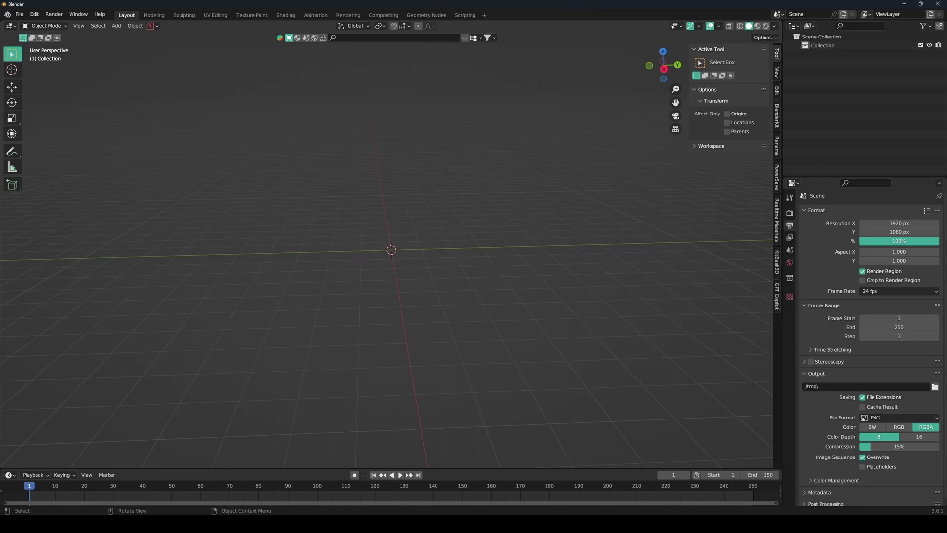
Split the 3D viewport into two areas, turn the new one into a Text Editor and create a new text.
drag(780, 23, 511, 23)
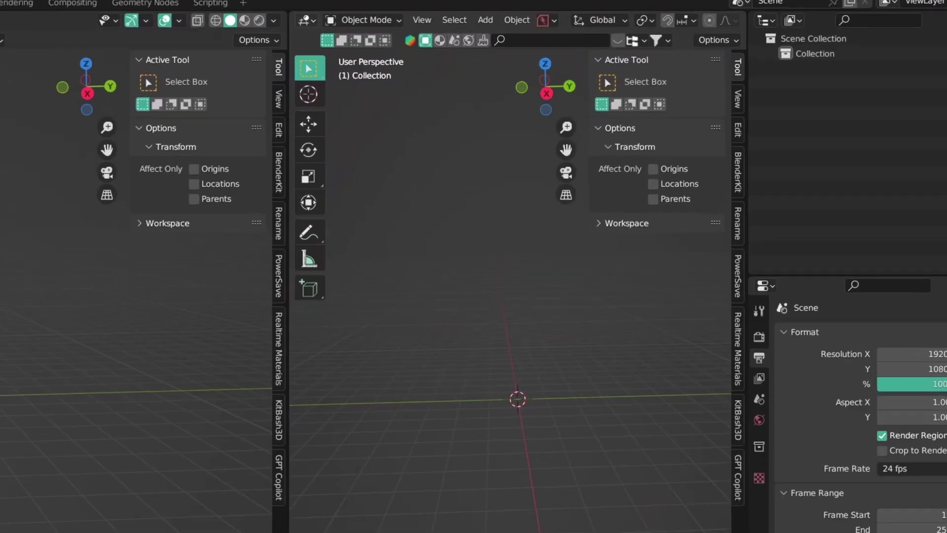
click(522, 26)
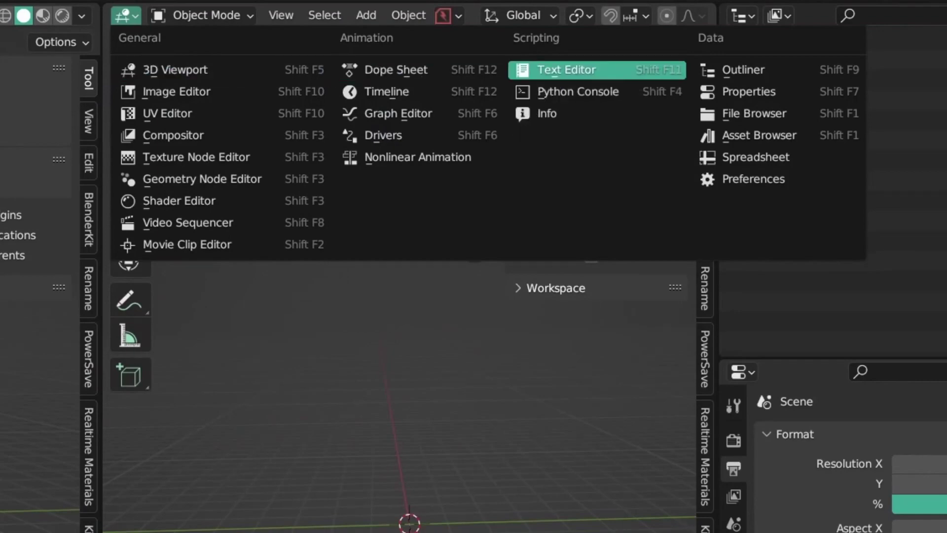
click(552, 69)
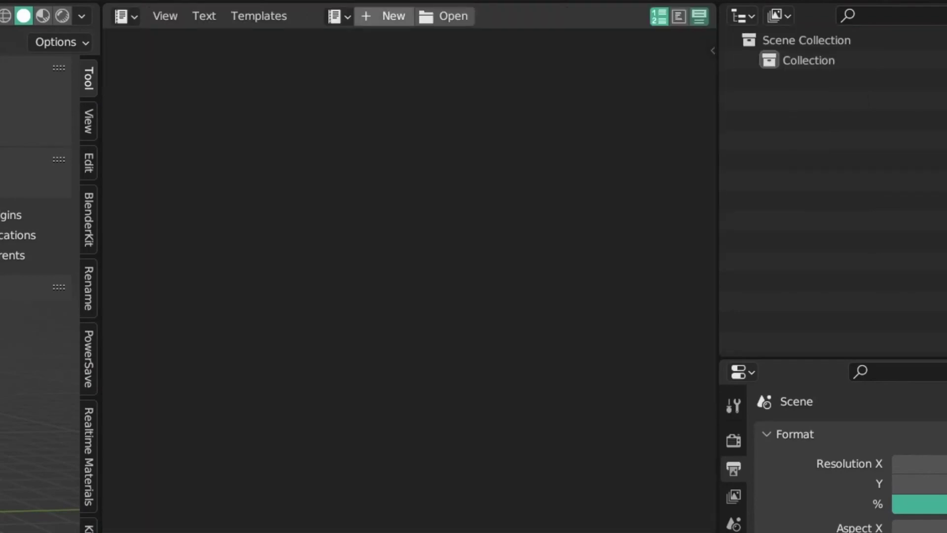
click(389, 16)
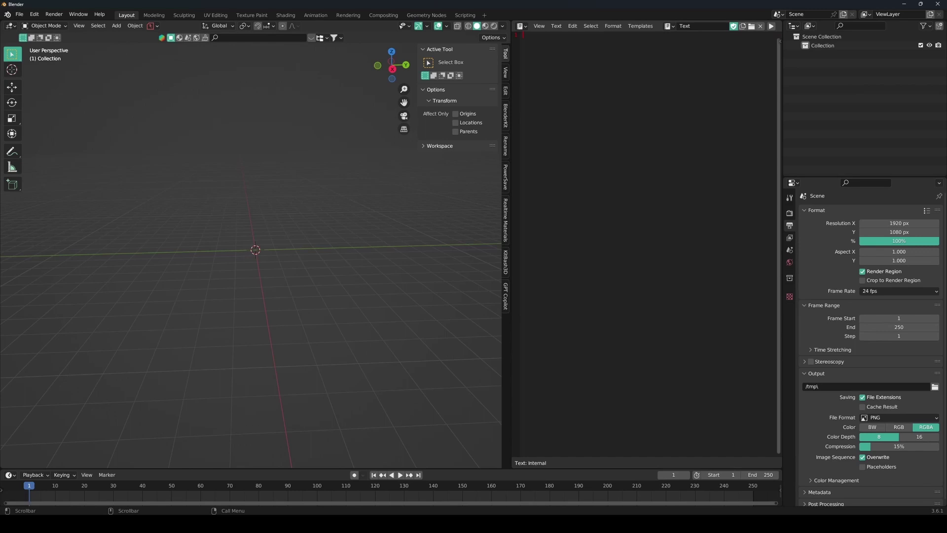
Paste the copied falling-balls Python script into the empty text and run it.
right_click(538, 35)
click(538, 43)
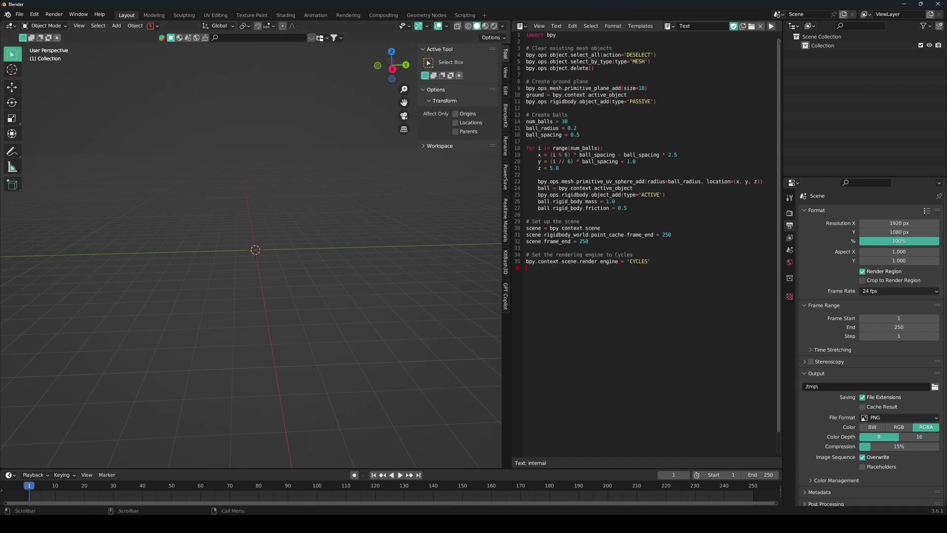
scroll(760, 27, down, 1)
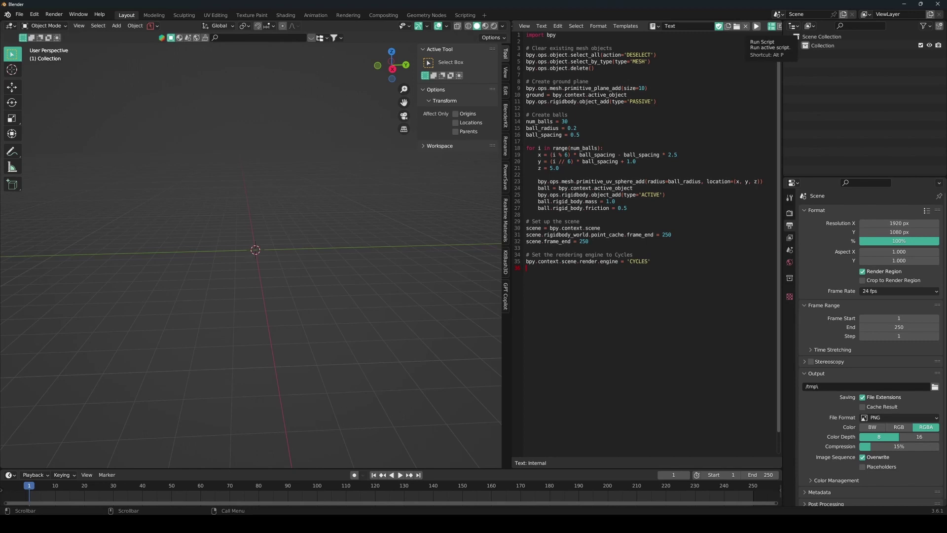
click(756, 26)
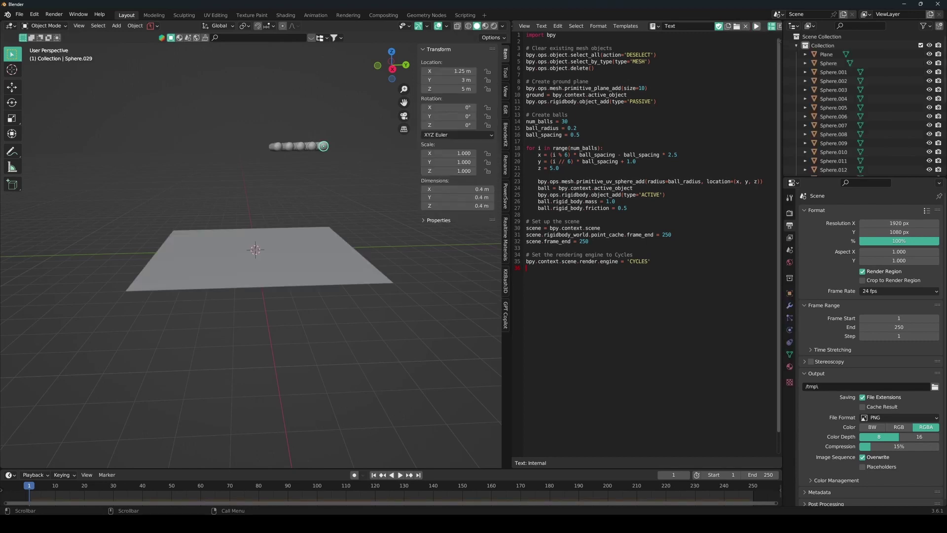
Play the rigid body simulation of the ball grid falling onto the plane, stop it and return to frame 0.
middle_drag(345, 237, 287, 256)
scroll(305, 246, down, 1)
scroll(306, 247, up, 2)
middle_drag(374, 350, 404, 341)
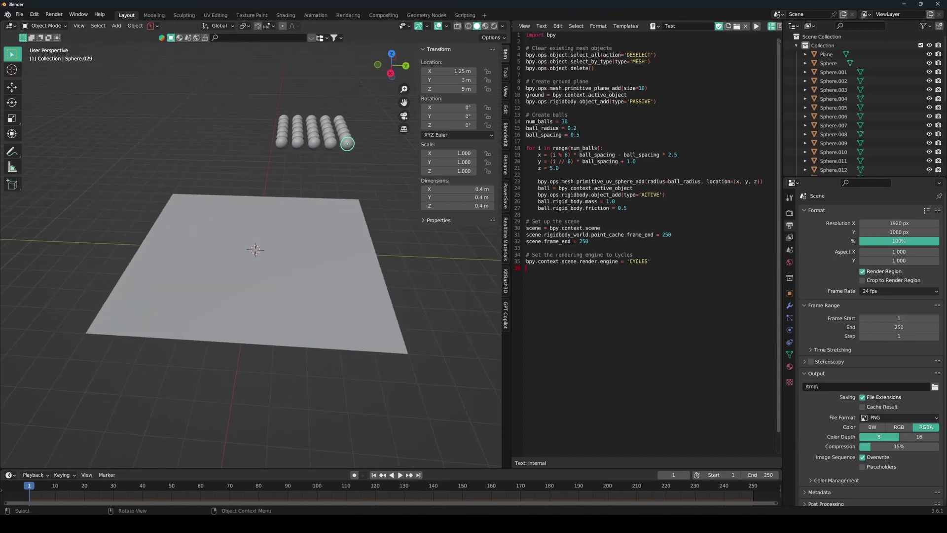
key(space)
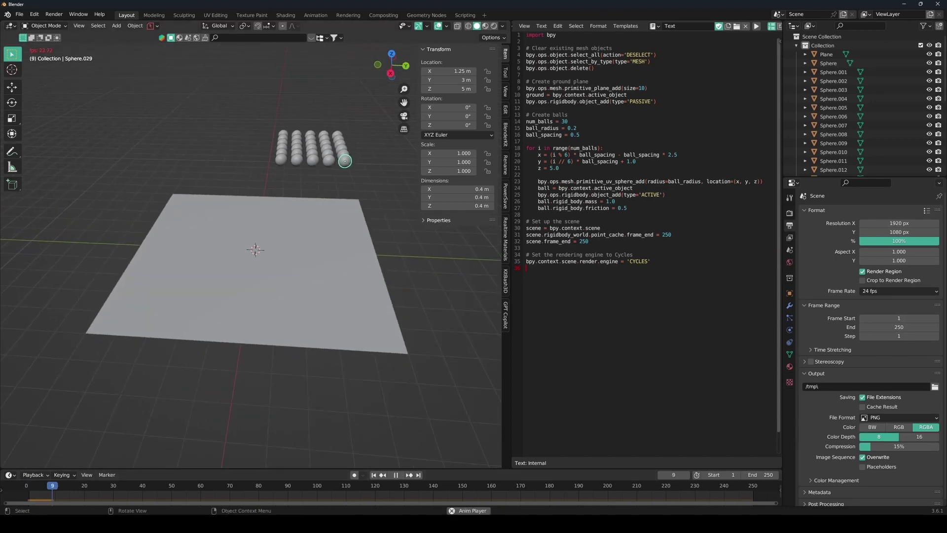
middle_drag(395, 345, 378, 253)
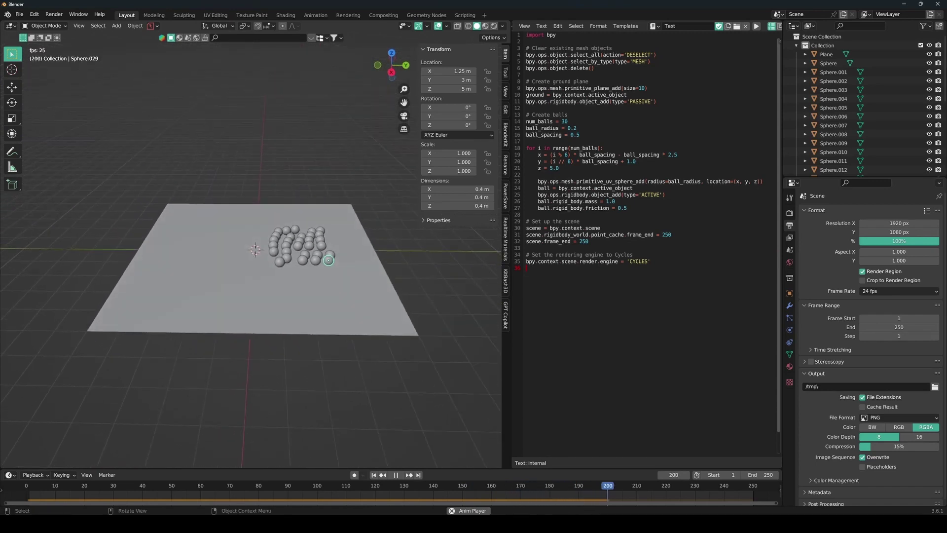
key(space)
drag(615, 486, 25, 485)
middle_drag(380, 345, 401, 352)
middle_drag(335, 276, 355, 286)
scroll(296, 277, down, 2)
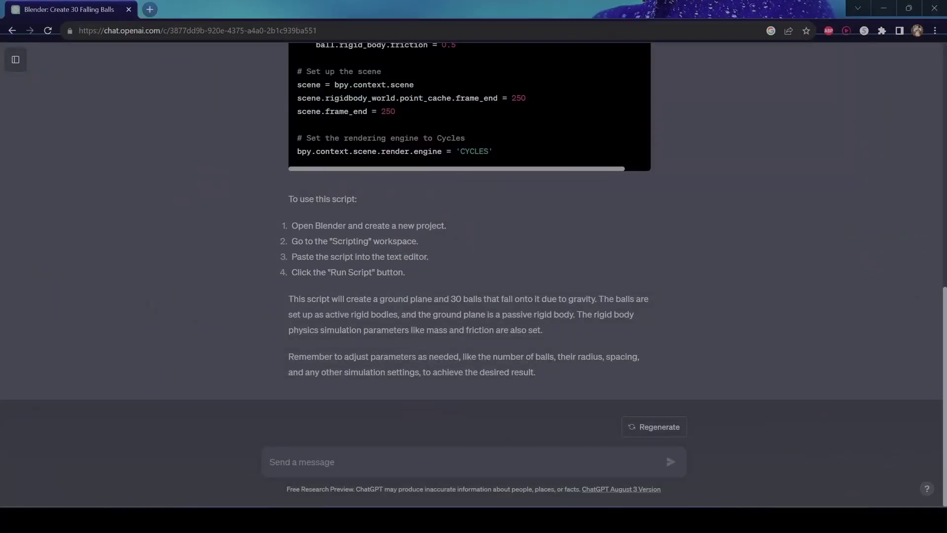
Switch to ChatGPT, ask "can you give me a revised script where the balls are randomly positioned" and copy the generated code.
text(can y)
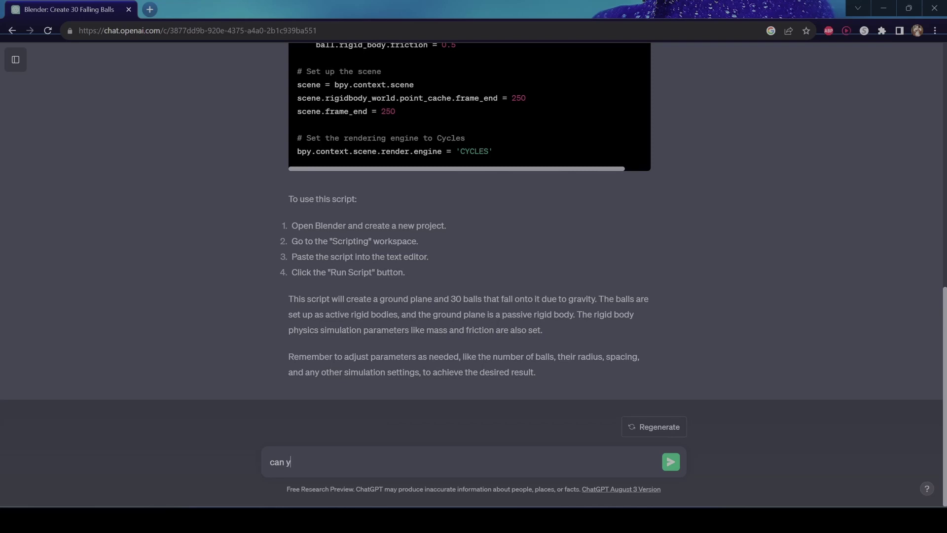
text(ou give me a revised script )
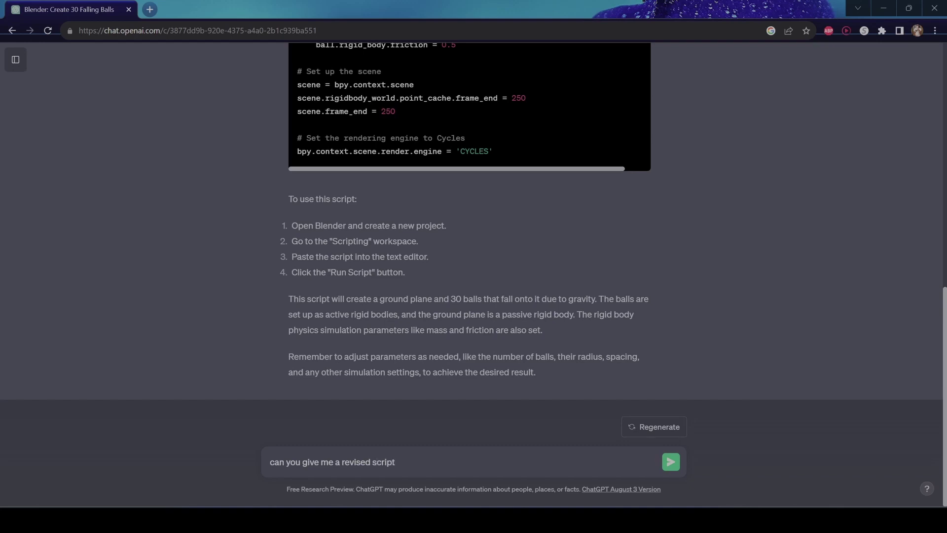
text(where the balls are randomly)
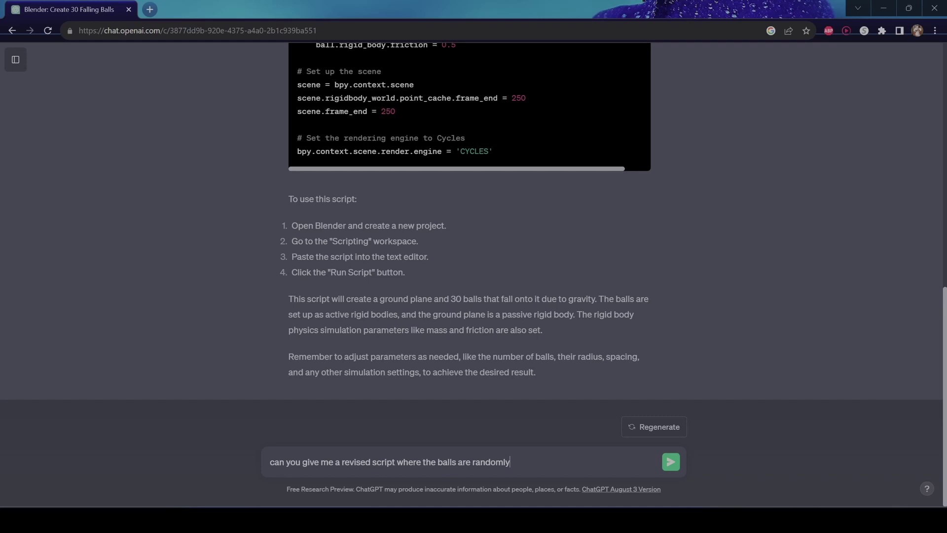
text(positioned)
key(Return)
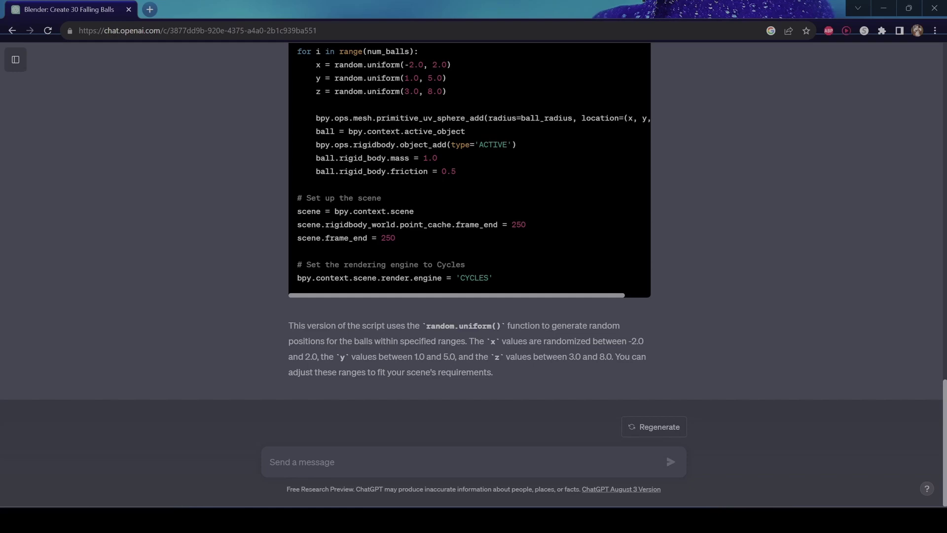
scroll(623, 247, up, 7)
click(624, 133)
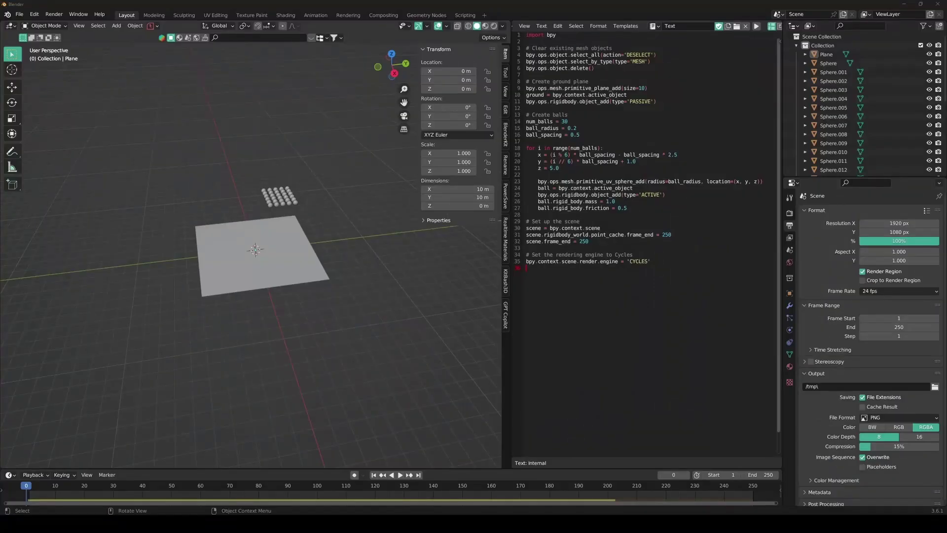
Switch to Blender and delete the plane and all balls from the scene.
key(a)
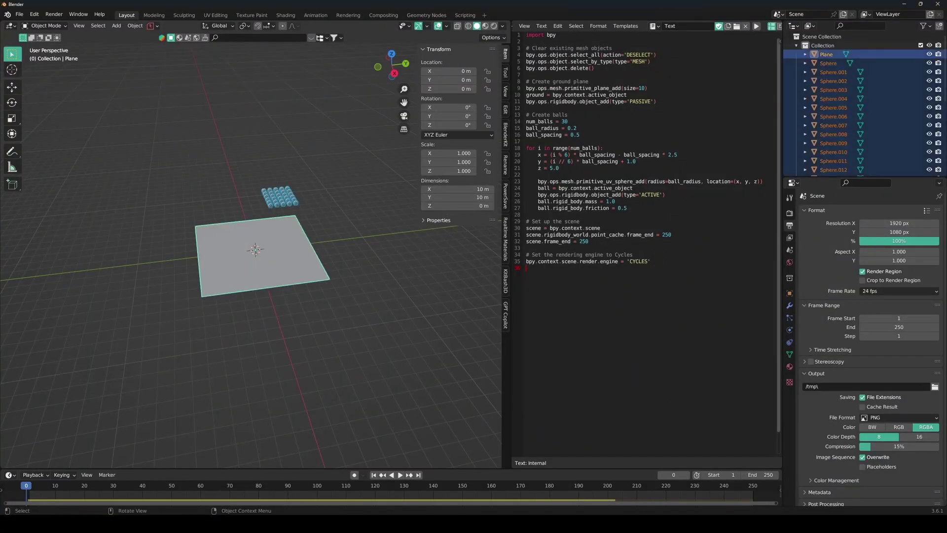
key(x)
click(283, 288)
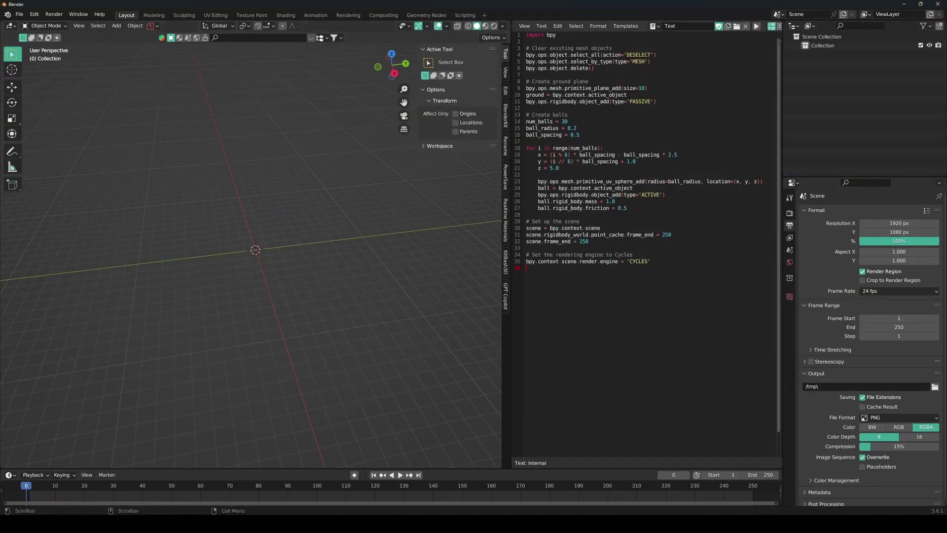
Replace the whole script in the Text Editor with the copied random-position version and run it.
drag(651, 262, 526, 35)
right_click(523, 98)
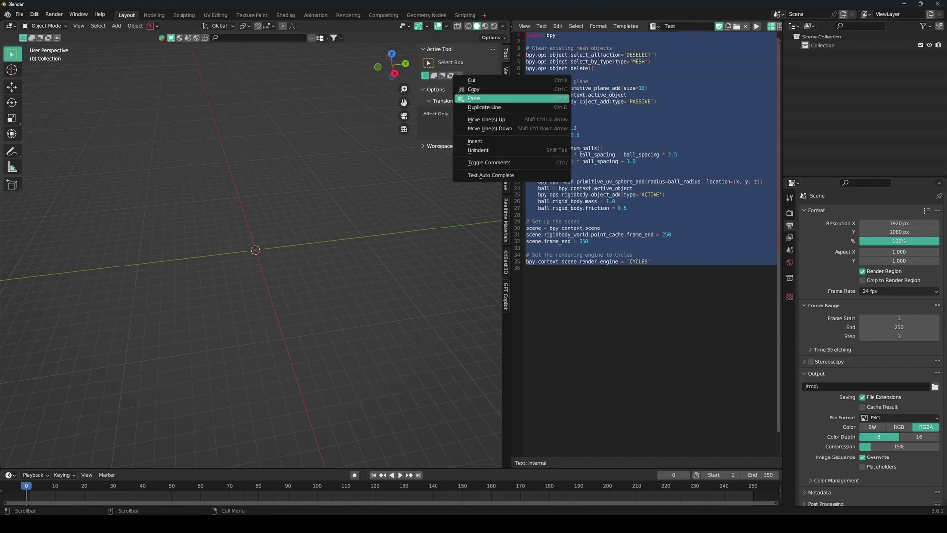
click(513, 98)
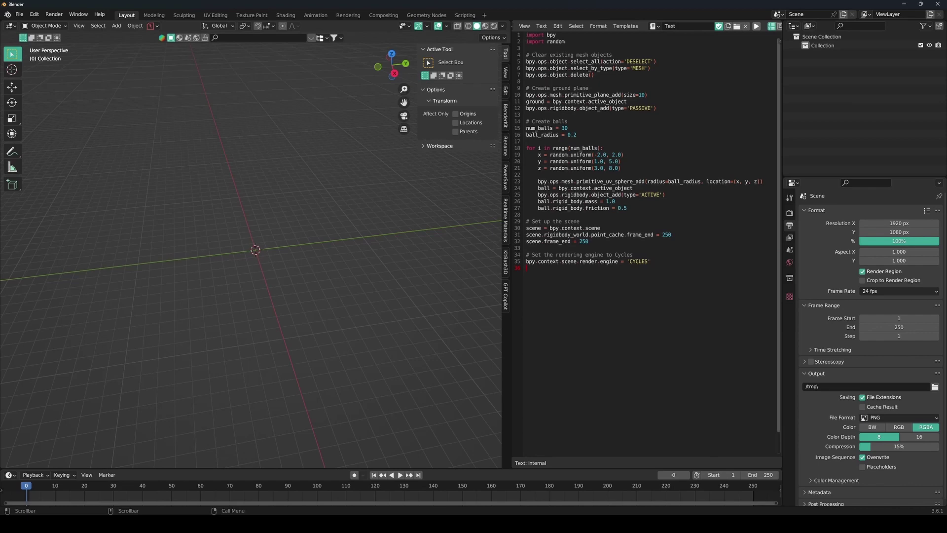
click(756, 26)
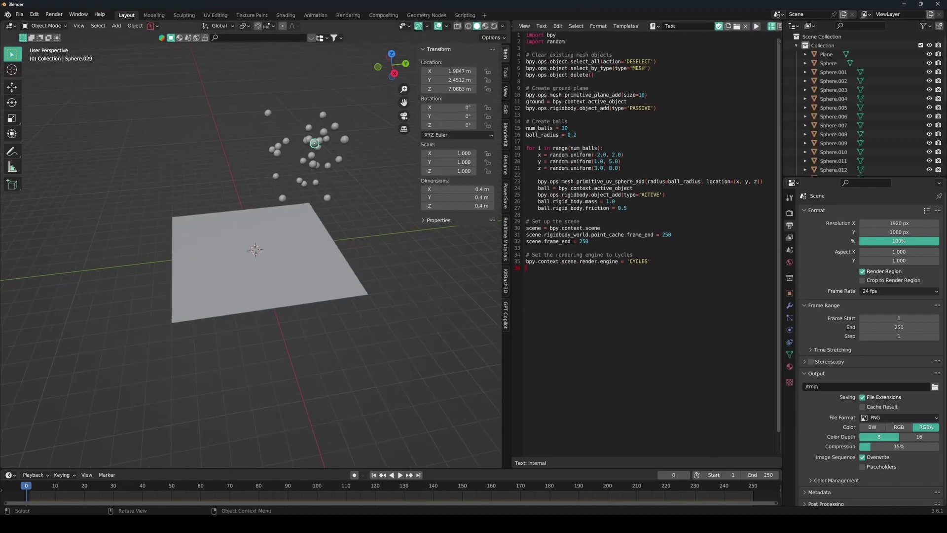
Play the simulation of the randomly positioned balls, stop it at frame 174 and inspect how they landed on the plane.
mouse_move(314, 143)
middle_down()
mouse_move(273, 126)
mouse_move(316, 144)
middle_up()
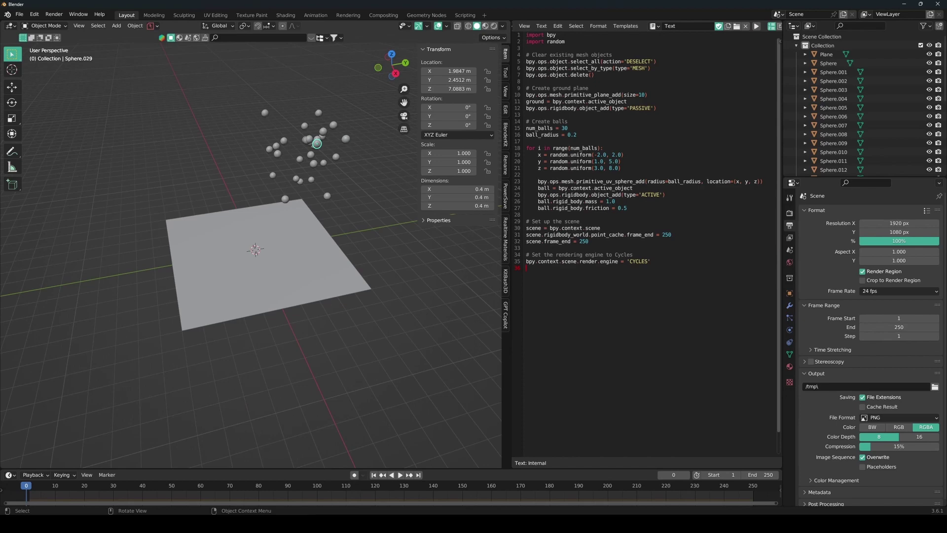
key(space)
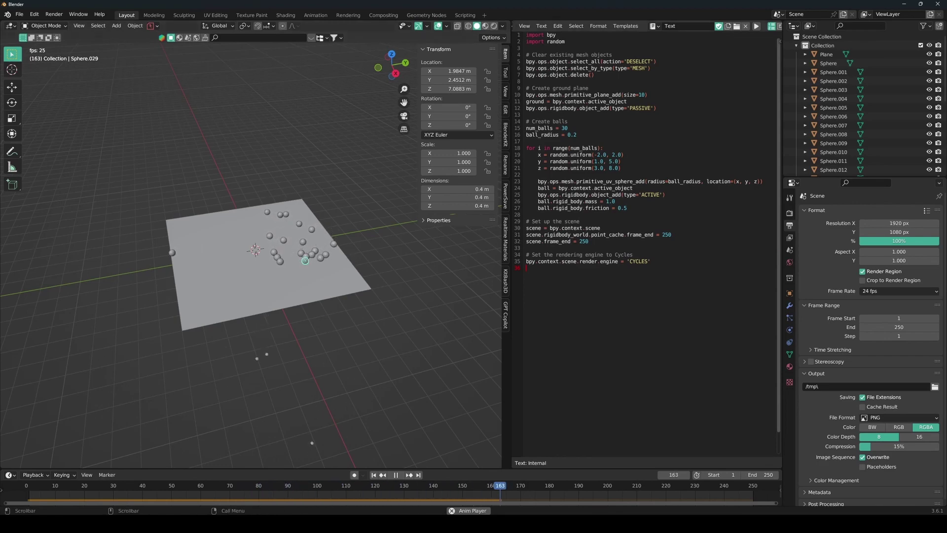
key(space)
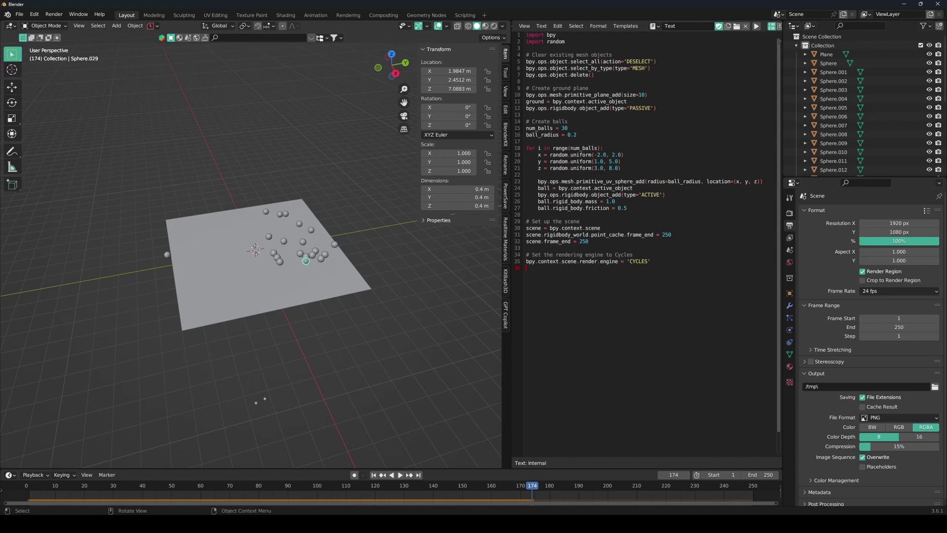
middle_drag(266, 276, 328, 258)
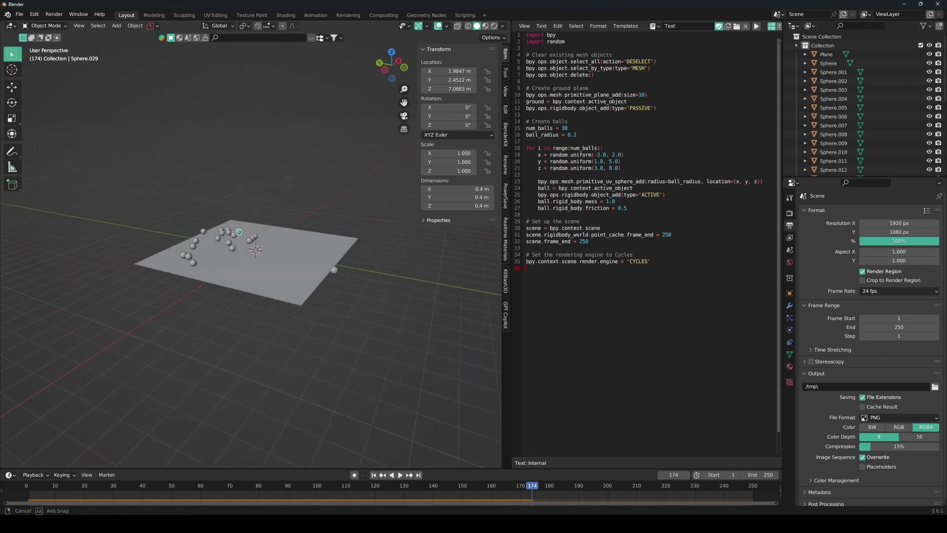